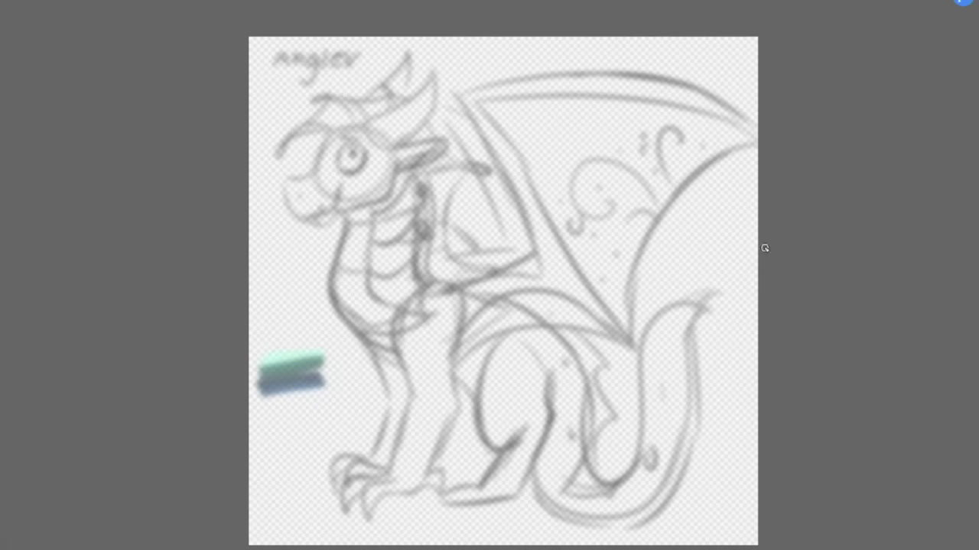
Ink the main horn over the sketch, with both curved sides and its rounded base
{"action": "scroll", "coordinate": [343, 105], "scroll_direction": "up", "scroll_amount": 6}
{"action": "left_click_drag", "start_coordinate": [400, 187], "coordinate": [625, 26]}
{"action": "key", "text": "ctrl+z"}
{"action": "left_click_drag", "start_coordinate": [406, 185], "coordinate": [440, 143]}
{"action": "key", "text": "ctrl+z"}
{"action": "left_click_drag", "start_coordinate": [406, 179], "coordinate": [609, 1]}
{"action": "left_click_drag", "start_coordinate": [609, 2], "coordinate": [504, 243]}
{"action": "left_click_drag", "start_coordinate": [405, 180], "coordinate": [503, 238]}
Ink the pointed ear behind the horn, with its inner fold line and scalloped lower edge
{"action": "left_click_drag", "start_coordinate": [504, 237], "coordinate": [650, 196]}
{"action": "mouse_move", "coordinate": [644, 197]}
{"action": "left_mouse_down"}
{"action": "mouse_move", "coordinate": [516, 308]}
{"action": "mouse_move", "coordinate": [499, 309]}
{"action": "left_mouse_up"}
{"action": "left_click_drag", "start_coordinate": [682, 191], "coordinate": [662, 245]}
{"action": "left_click_drag", "start_coordinate": [559, 306], "coordinate": [520, 308]}
{"action": "key", "text": "ctrl+z"}
{"action": "left_click_drag", "start_coordinate": [650, 195], "coordinate": [504, 312]}
{"action": "left_click_drag", "start_coordinate": [502, 245], "coordinate": [515, 241]}
Ink the head outline from the brow over the snout and along the jaw, plus the round eye
{"action": "mouse_move", "coordinate": [406, 168]}
{"action": "left_mouse_down"}
{"action": "mouse_move", "coordinate": [268, 288]}
{"action": "mouse_move", "coordinate": [269, 461]}
{"action": "left_mouse_up"}
{"action": "key", "text": "ctrl+z"}
{"action": "mouse_move", "coordinate": [223, 457]}
{"action": "left_mouse_down"}
{"action": "mouse_move", "coordinate": [177, 335]}
{"action": "mouse_move", "coordinate": [406, 176]}
{"action": "left_mouse_up"}
{"action": "key", "text": "ctrl+z"}
{"action": "mouse_move", "coordinate": [405, 176]}
{"action": "left_mouse_down"}
{"action": "mouse_move", "coordinate": [175, 399]}
{"action": "mouse_move", "coordinate": [232, 462]}
{"action": "left_mouse_up"}
{"action": "left_click_drag", "start_coordinate": [504, 311], "coordinate": [222, 454]}
{"action": "left_click_drag", "start_coordinate": [326, 300], "coordinate": [328, 303]}
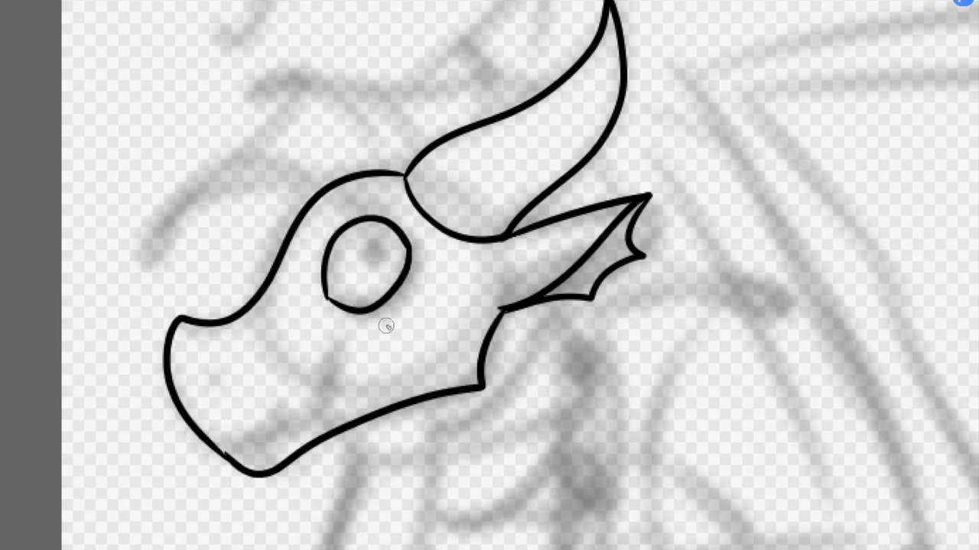
Ink the dragon's mouth, fangs and nostril, and give the eye a brow line, pupil and thickened lower lid
{"action": "left_click_drag", "start_coordinate": [228, 455], "coordinate": [357, 341]}
{"action": "left_click_drag", "start_coordinate": [409, 212], "coordinate": [339, 202]}
{"action": "left_click_drag", "start_coordinate": [375, 233], "coordinate": [379, 254]}
{"action": "left_click_drag", "start_coordinate": [329, 296], "coordinate": [404, 277]}
{"action": "left_click_drag", "start_coordinate": [214, 359], "coordinate": [211, 379]}
{"action": "mouse_move", "coordinate": [298, 410]}
{"action": "left_mouse_down"}
{"action": "mouse_move", "coordinate": [308, 407]}
{"action": "mouse_move", "coordinate": [285, 439]}
{"action": "left_mouse_up"}
{"action": "left_click_drag", "start_coordinate": [237, 407], "coordinate": [245, 433]}
{"action": "left_click_drag", "start_coordinate": [340, 379], "coordinate": [353, 396]}
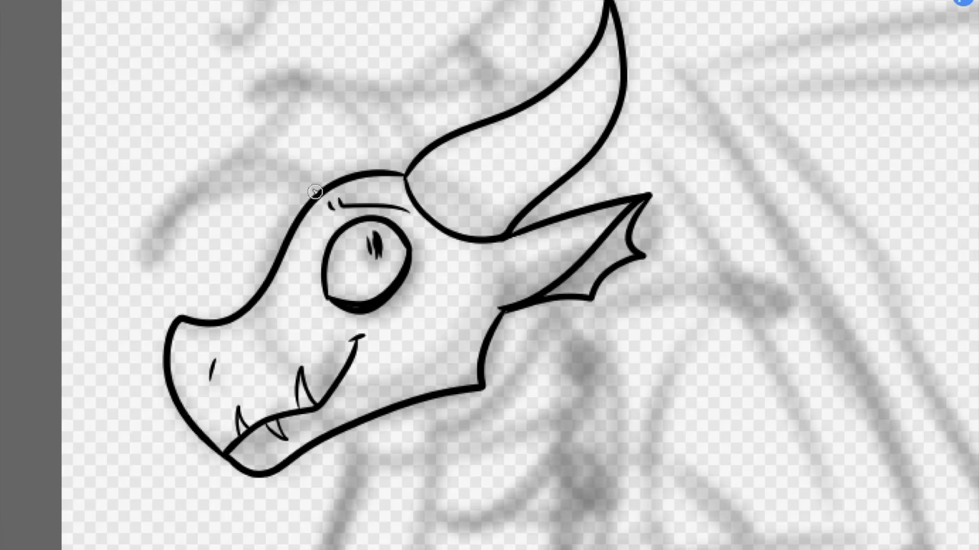
Ink the looped crest spines with their connecting membrane on the head, and the second horn behind the main one
{"action": "left_click_drag", "start_coordinate": [315, 192], "coordinate": [157, 259]}
{"action": "left_click_drag", "start_coordinate": [157, 258], "coordinate": [316, 193]}
{"action": "left_click_drag", "start_coordinate": [217, 168], "coordinate": [299, 82]}
{"action": "left_click_drag", "start_coordinate": [403, 175], "coordinate": [299, 82]}
{"action": "mouse_move", "coordinate": [298, 82]}
{"action": "left_mouse_down"}
{"action": "mouse_move", "coordinate": [403, 174]}
{"action": "mouse_move", "coordinate": [239, 98]}
{"action": "left_mouse_up"}
{"action": "left_click_drag", "start_coordinate": [239, 97], "coordinate": [468, 63]}
{"action": "left_click_drag", "start_coordinate": [518, 103], "coordinate": [463, 63]}
{"action": "left_click_drag", "start_coordinate": [464, 63], "coordinate": [508, 110]}
{"action": "left_click_drag", "start_coordinate": [494, 76], "coordinate": [560, 3]}
{"action": "left_click_drag", "start_coordinate": [560, 3], "coordinate": [573, 73]}
{"action": "scroll", "coordinate": [542, 33], "scroll_direction": "down", "scroll_amount": 2}
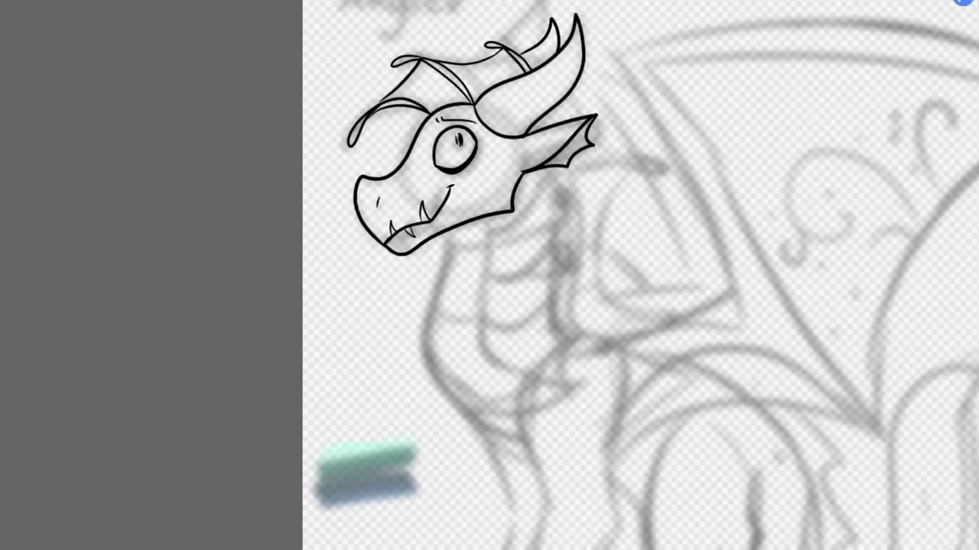
{"action": "scroll", "coordinate": [479, 164], "scroll_direction": "up", "scroll_amount": 5}
{"action": "mouse_move", "coordinate": [499, 142]}
{"action": "left_mouse_down"}
{"action": "mouse_move", "coordinate": [473, 192]}
{"action": "mouse_move", "coordinate": [502, 190]}
{"action": "left_mouse_up"}
{"action": "left_click_drag", "start_coordinate": [502, 190], "coordinate": [516, 162]}
{"action": "left_click_drag", "start_coordinate": [517, 162], "coordinate": [500, 141]}
{"action": "left_click_drag", "start_coordinate": [533, 176], "coordinate": [517, 197]}
{"action": "key", "text": "ctrl+z"}
{"action": "left_click_drag", "start_coordinate": [447, 208], "coordinate": [474, 201]}
{"action": "mouse_move", "coordinate": [448, 209]}
{"action": "left_mouse_down"}
{"action": "mouse_move", "coordinate": [492, 199]}
{"action": "mouse_move", "coordinate": [472, 188]}
{"action": "left_mouse_up"}
{"action": "key", "text": "ctrl+z"}
{"action": "key", "text": "ctrl+z"}
{"action": "key", "text": "ctrl+z"}
{"action": "key", "text": "ctrl+z"}
{"action": "key", "text": "ctrl+z"}
{"action": "key", "text": "ctrl+z"}
Ink a curved row of small triangle and diamond markings on the cheek below the eye
{"action": "left_click_drag", "start_coordinate": [475, 183], "coordinate": [490, 166]}
{"action": "left_click_drag", "start_coordinate": [490, 160], "coordinate": [495, 141]}
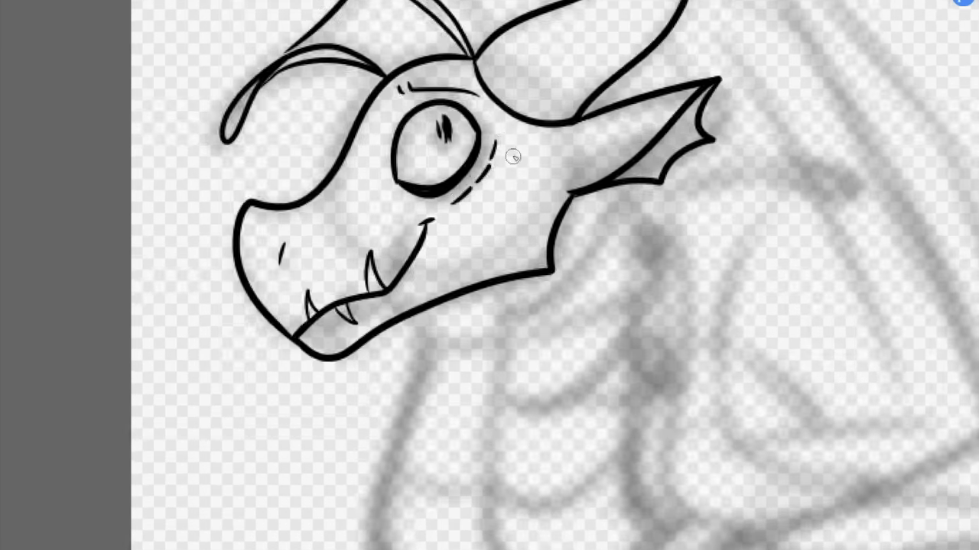
{"action": "left_click_drag", "start_coordinate": [452, 205], "coordinate": [485, 211]}
{"action": "mouse_move", "coordinate": [471, 189]}
{"action": "left_mouse_down"}
{"action": "mouse_move", "coordinate": [485, 210]}
{"action": "mouse_move", "coordinate": [500, 197]}
{"action": "left_mouse_up"}
{"action": "mouse_move", "coordinate": [490, 166]}
{"action": "left_mouse_down"}
{"action": "mouse_move", "coordinate": [515, 180]}
{"action": "mouse_move", "coordinate": [517, 164]}
{"action": "left_mouse_up"}
Ink the neck's long contour lines: the inner plate border and the back of the neck
{"action": "mouse_move", "coordinate": [496, 142]}
{"action": "left_mouse_down"}
{"action": "mouse_move", "coordinate": [515, 163]}
{"action": "mouse_move", "coordinate": [499, 162]}
{"action": "mouse_move", "coordinate": [519, 178]}
{"action": "mouse_move", "coordinate": [494, 320]}
{"action": "mouse_move", "coordinate": [570, 357]}
{"action": "left_mouse_up"}
{"action": "key", "text": "ctrl+z"}
{"action": "key", "text": "ctrl+d"}
{"action": "scroll", "coordinate": [636, 286], "scroll_direction": "down", "scroll_amount": 3}
{"action": "left_click_drag", "start_coordinate": [535, 144], "coordinate": [572, 308]}
{"action": "left_click_drag", "start_coordinate": [613, 92], "coordinate": [620, 246]}
Ink the curved plate lines across the neck and the front of the throat down to the chest
{"action": "left_click_drag", "start_coordinate": [591, 95], "coordinate": [539, 162]}
{"action": "mouse_move", "coordinate": [578, 135]}
{"action": "left_mouse_down"}
{"action": "mouse_move", "coordinate": [616, 115]}
{"action": "mouse_move", "coordinate": [533, 205]}
{"action": "left_mouse_up"}
{"action": "left_click_drag", "start_coordinate": [581, 181], "coordinate": [616, 172]}
{"action": "left_click_drag", "start_coordinate": [529, 245], "coordinate": [604, 180]}
{"action": "mouse_move", "coordinate": [578, 235]}
{"action": "left_mouse_down"}
{"action": "mouse_move", "coordinate": [613, 221]}
{"action": "mouse_move", "coordinate": [546, 289]}
{"action": "left_mouse_up"}
{"action": "mouse_move", "coordinate": [579, 277]}
{"action": "left_mouse_down"}
{"action": "mouse_move", "coordinate": [604, 273]}
{"action": "mouse_move", "coordinate": [569, 265]}
{"action": "left_mouse_up"}
{"action": "left_click_drag", "start_coordinate": [497, 163], "coordinate": [538, 179]}
{"action": "left_click_drag", "start_coordinate": [478, 241], "coordinate": [527, 246]}
{"action": "mouse_move", "coordinate": [501, 328]}
{"action": "left_mouse_down"}
{"action": "mouse_move", "coordinate": [556, 303]}
{"action": "mouse_move", "coordinate": [308, 364]}
{"action": "left_mouse_up"}
Ink the fin behind the neck, with two looped spines and the curved membrane edges between them
{"action": "left_click_drag", "start_coordinate": [375, 83], "coordinate": [426, 121]}
{"action": "mouse_move", "coordinate": [392, 120]}
{"action": "left_mouse_down"}
{"action": "mouse_move", "coordinate": [441, 124]}
{"action": "mouse_move", "coordinate": [396, 122]}
{"action": "left_mouse_up"}
{"action": "key", "text": "ctrl+z"}
{"action": "key", "text": "ctrl+z"}
{"action": "mouse_move", "coordinate": [314, 41]}
{"action": "left_mouse_down"}
{"action": "mouse_move", "coordinate": [352, 52]}
{"action": "mouse_move", "coordinate": [420, 145]}
{"action": "left_mouse_up"}
{"action": "left_click_drag", "start_coordinate": [372, 155], "coordinate": [420, 149]}
{"action": "key", "text": "ctrl+z"}
{"action": "left_click_drag", "start_coordinate": [373, 149], "coordinate": [420, 149]}
{"action": "mouse_move", "coordinate": [418, 153]}
{"action": "left_mouse_down"}
{"action": "mouse_move", "coordinate": [399, 263]}
{"action": "mouse_move", "coordinate": [406, 266]}
{"action": "left_mouse_up"}
{"action": "left_click_drag", "start_coordinate": [405, 274], "coordinate": [474, 311]}
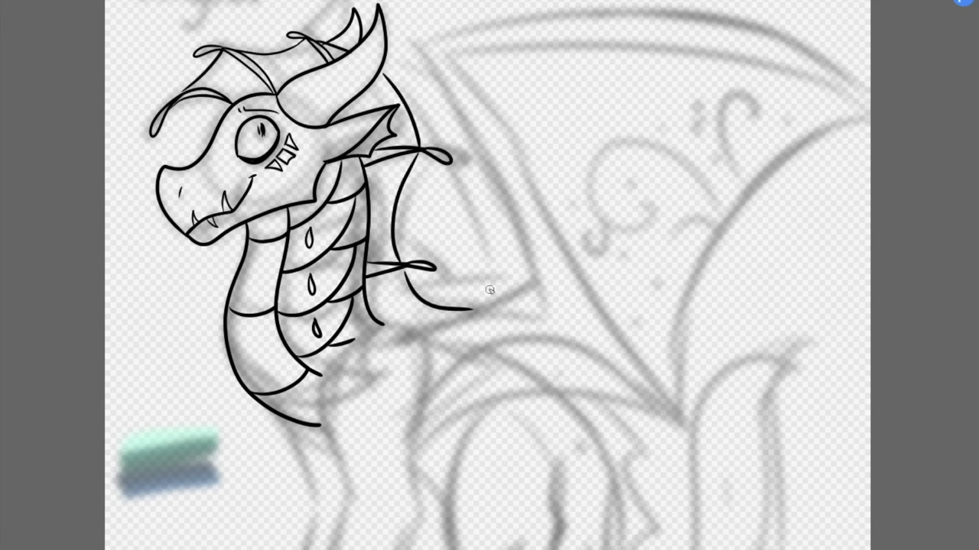
Ink the near foreleg from the shoulder downward and the wing's lower arc running back to its tip
{"action": "scroll", "coordinate": [490, 290], "scroll_direction": "down", "scroll_amount": 3}
{"action": "scroll", "coordinate": [461, 392], "scroll_direction": "up", "scroll_amount": 3}
{"action": "mouse_move", "coordinate": [515, 204]}
{"action": "left_mouse_down"}
{"action": "mouse_move", "coordinate": [435, 227]}
{"action": "mouse_move", "coordinate": [354, 334]}
{"action": "mouse_move", "coordinate": [346, 507]}
{"action": "left_mouse_up"}
{"action": "mouse_move", "coordinate": [407, 514]}
{"action": "left_mouse_down"}
{"action": "mouse_move", "coordinate": [633, 265]}
{"action": "mouse_move", "coordinate": [704, 316]}
{"action": "left_mouse_up"}
Ink the large wing's arm, finger bones and membrane edges, including the lower membrane behind the foreleg
{"action": "left_click_drag", "start_coordinate": [703, 315], "coordinate": [544, 32]}
{"action": "mouse_move", "coordinate": [532, 187]}
{"action": "left_mouse_down"}
{"action": "mouse_move", "coordinate": [527, 281]}
{"action": "mouse_move", "coordinate": [521, 271]}
{"action": "left_mouse_up"}
{"action": "key", "text": "ctrl+z"}
{"action": "left_click_drag", "start_coordinate": [693, 402], "coordinate": [472, 36]}
{"action": "mouse_move", "coordinate": [491, 296]}
{"action": "left_mouse_down"}
{"action": "mouse_move", "coordinate": [845, 17]}
{"action": "mouse_move", "coordinate": [704, 295]}
{"action": "mouse_move", "coordinate": [694, 402]}
{"action": "left_mouse_up"}
{"action": "left_click_drag", "start_coordinate": [471, 33], "coordinate": [872, 98]}
{"action": "left_click_drag", "start_coordinate": [693, 400], "coordinate": [429, 447]}
{"action": "mouse_move", "coordinate": [456, 292]}
{"action": "left_mouse_down"}
{"action": "mouse_move", "coordinate": [438, 63]}
{"action": "mouse_move", "coordinate": [421, 39]}
{"action": "left_mouse_up"}
{"action": "left_click_drag", "start_coordinate": [421, 39], "coordinate": [448, 40]}
{"action": "left_click_drag", "start_coordinate": [455, 32], "coordinate": [466, 22]}
Decorate the large wing membrane with curled swirls along its outer edge and small stars
{"action": "left_click_drag", "start_coordinate": [750, 209], "coordinate": [717, 207]}
{"action": "mouse_move", "coordinate": [760, 192]}
{"action": "left_mouse_down"}
{"action": "mouse_move", "coordinate": [610, 165]}
{"action": "mouse_move", "coordinate": [663, 183]}
{"action": "left_mouse_up"}
{"action": "left_click_drag", "start_coordinate": [629, 209], "coordinate": [614, 214]}
{"action": "left_click_drag", "start_coordinate": [776, 170], "coordinate": [776, 98]}
{"action": "left_click_drag", "start_coordinate": [736, 184], "coordinate": [743, 154]}
{"action": "left_click_drag", "start_coordinate": [710, 185], "coordinate": [639, 119]}
{"action": "mouse_move", "coordinate": [781, 162]}
{"action": "left_mouse_down"}
{"action": "mouse_move", "coordinate": [802, 121]}
{"action": "mouse_move", "coordinate": [737, 97]}
{"action": "left_mouse_up"}
{"action": "left_click_drag", "start_coordinate": [690, 276], "coordinate": [701, 263]}
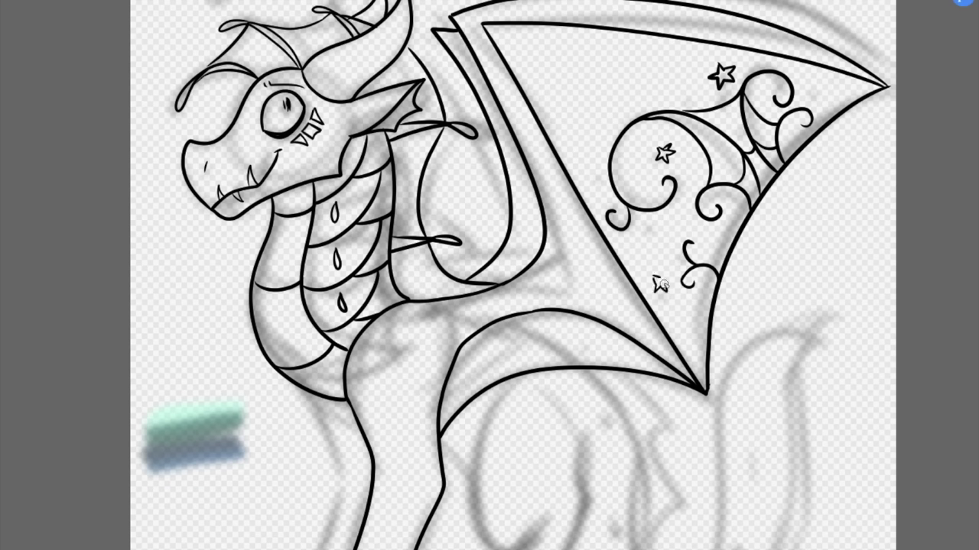
Undo the stars on the wing membrane and put dots in their place
{"action": "key", "text": "ctrl+z"}
{"action": "key", "text": "ctrl+z"}
{"action": "key", "text": "ctrl+z"}
{"action": "left_click_drag", "start_coordinate": [721, 79], "coordinate": [724, 77]}
Decorate the lower wing membrane with small curled swirls and scattered dots
{"action": "mouse_move", "coordinate": [528, 371]}
{"action": "left_mouse_down"}
{"action": "mouse_move", "coordinate": [492, 349]}
{"action": "mouse_move", "coordinate": [501, 356]}
{"action": "left_mouse_up"}
{"action": "left_click_drag", "start_coordinate": [520, 351], "coordinate": [527, 344]}
{"action": "mouse_move", "coordinate": [585, 365]}
{"action": "left_mouse_down"}
{"action": "mouse_move", "coordinate": [569, 344]}
{"action": "mouse_move", "coordinate": [595, 351]}
{"action": "left_mouse_up"}
{"action": "mouse_move", "coordinate": [570, 344]}
{"action": "left_mouse_down"}
{"action": "mouse_move", "coordinate": [549, 366]}
{"action": "mouse_move", "coordinate": [592, 365]}
{"action": "mouse_move", "coordinate": [564, 367]}
{"action": "left_mouse_up"}
{"action": "key", "text": "ctrl+z"}
{"action": "key", "text": "ctrl+z"}
{"action": "key", "text": "ctrl+z"}
{"action": "scroll", "coordinate": [603, 360], "scroll_direction": "down", "scroll_amount": 4}
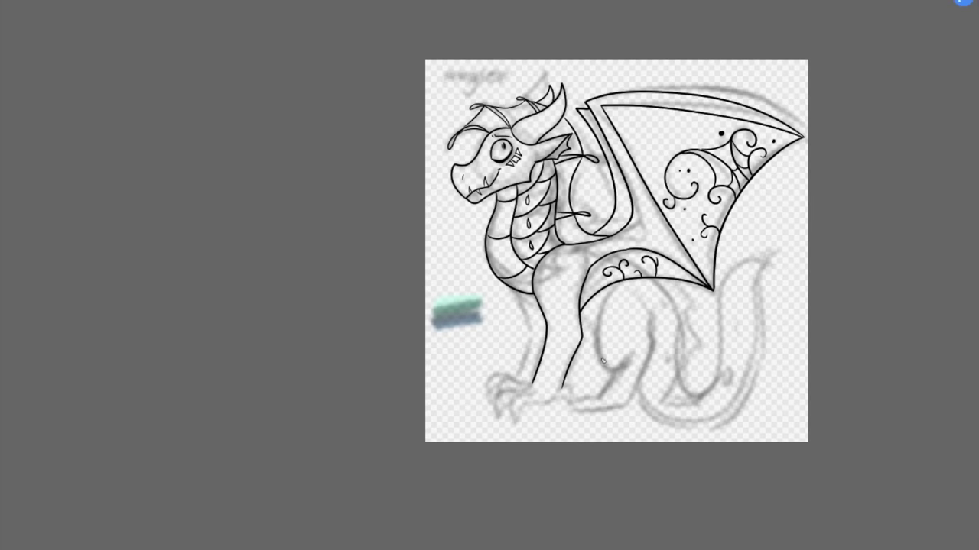
Ink the near front paw with its long toes and pointed claws
{"action": "left_click_drag", "start_coordinate": [560, 318], "coordinate": [462, 283]}
{"action": "scroll", "coordinate": [467, 361], "scroll_direction": "up", "scroll_amount": 4}
{"action": "mouse_move", "coordinate": [412, 343]}
{"action": "left_mouse_down"}
{"action": "mouse_move", "coordinate": [356, 369]}
{"action": "mouse_move", "coordinate": [352, 360]}
{"action": "left_mouse_up"}
{"action": "key", "text": "ctrl+z"}
{"action": "left_click_drag", "start_coordinate": [353, 359], "coordinate": [349, 398]}
{"action": "mouse_move", "coordinate": [349, 398]}
{"action": "left_mouse_down"}
{"action": "mouse_move", "coordinate": [360, 375]}
{"action": "mouse_move", "coordinate": [430, 361]}
{"action": "mouse_move", "coordinate": [481, 376]}
{"action": "left_mouse_up"}
{"action": "key", "text": "ctrl+z"}
{"action": "left_click_drag", "start_coordinate": [461, 340], "coordinate": [486, 370]}
{"action": "key", "text": "ctrl+z"}
{"action": "mouse_move", "coordinate": [401, 337]}
{"action": "left_mouse_down"}
{"action": "mouse_move", "coordinate": [341, 348]}
{"action": "mouse_move", "coordinate": [334, 378]}
{"action": "mouse_move", "coordinate": [328, 354]}
{"action": "left_mouse_up"}
{"action": "mouse_move", "coordinate": [439, 351]}
{"action": "left_mouse_down"}
{"action": "mouse_move", "coordinate": [460, 341]}
{"action": "mouse_move", "coordinate": [457, 391]}
{"action": "left_mouse_up"}
{"action": "key", "text": "ctrl+z"}
{"action": "mouse_move", "coordinate": [458, 372]}
{"action": "left_mouse_down"}
{"action": "mouse_move", "coordinate": [429, 362]}
{"action": "mouse_move", "coordinate": [464, 511]}
{"action": "left_mouse_up"}
Ink paired curved markings on the shoulder and three crescent markings down the lower foreleg
{"action": "mouse_move", "coordinate": [494, 274]}
{"action": "left_mouse_down"}
{"action": "mouse_move", "coordinate": [457, 298]}
{"action": "mouse_move", "coordinate": [461, 315]}
{"action": "left_mouse_up"}
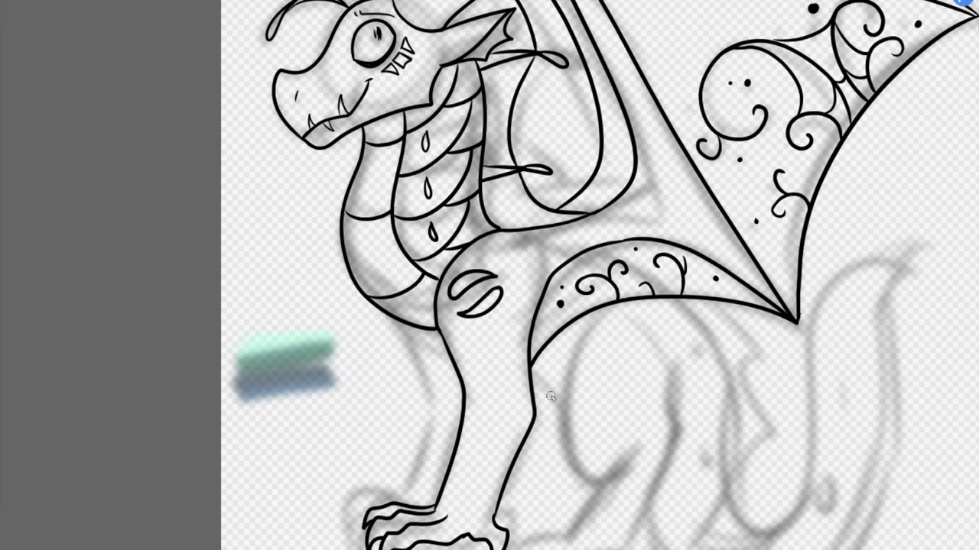
{"action": "key", "text": "ctrl+z"}
{"action": "left_click_drag", "start_coordinate": [468, 420], "coordinate": [504, 419]}
{"action": "left_click_drag", "start_coordinate": [462, 452], "coordinate": [495, 451]}
{"action": "left_click_drag", "start_coordinate": [454, 475], "coordinate": [483, 479]}
Ink the far foreleg with its paw behind the near one, and the short belly line
{"action": "mouse_move", "coordinate": [406, 325]}
{"action": "left_mouse_down"}
{"action": "mouse_move", "coordinate": [426, 385]}
{"action": "mouse_move", "coordinate": [422, 489]}
{"action": "left_mouse_up"}
{"action": "left_click_drag", "start_coordinate": [423, 490], "coordinate": [355, 512]}
{"action": "left_click_drag", "start_coordinate": [543, 375], "coordinate": [422, 269]}
{"action": "left_click_drag", "start_coordinate": [410, 269], "coordinate": [441, 289]}
{"action": "left_click_drag", "start_coordinate": [472, 211], "coordinate": [517, 340]}
{"action": "mouse_move", "coordinate": [547, 238]}
{"action": "left_mouse_down"}
{"action": "mouse_move", "coordinate": [576, 314]}
{"action": "mouse_move", "coordinate": [529, 438]}
{"action": "left_mouse_up"}
{"action": "left_click_drag", "start_coordinate": [516, 349], "coordinate": [492, 424]}
{"action": "key", "text": "ctrl+z"}
{"action": "key", "text": "ctrl+z"}
{"action": "key", "text": "ctrl+z"}
Ink the hind leg's thigh, knee and lower leg down to the ankle
{"action": "mouse_move", "coordinate": [467, 219]}
{"action": "left_mouse_down"}
{"action": "mouse_move", "coordinate": [451, 246]}
{"action": "mouse_move", "coordinate": [498, 370]}
{"action": "left_mouse_up"}
{"action": "left_click_drag", "start_coordinate": [547, 242], "coordinate": [538, 383]}
{"action": "left_click_drag", "start_coordinate": [513, 348], "coordinate": [453, 424]}
{"action": "mouse_move", "coordinate": [540, 379]}
{"action": "left_mouse_down"}
{"action": "mouse_move", "coordinate": [503, 443]}
{"action": "mouse_move", "coordinate": [446, 470]}
{"action": "left_mouse_up"}
Ink the hind paw with rounded toes and pointed claws at the end of the leg
{"action": "left_click_drag", "start_coordinate": [446, 470], "coordinate": [502, 449]}
{"action": "left_click_drag", "start_coordinate": [457, 419], "coordinate": [445, 455]}
{"action": "key", "text": "ctrl+z"}
{"action": "key", "text": "ctrl+z"}
{"action": "key", "text": "ctrl+z"}
{"action": "key", "text": "ctrl+z"}
{"action": "mouse_move", "coordinate": [502, 439]}
{"action": "left_mouse_down"}
{"action": "mouse_move", "coordinate": [500, 450]}
{"action": "mouse_move", "coordinate": [472, 452]}
{"action": "left_mouse_up"}
{"action": "left_click_drag", "start_coordinate": [456, 420], "coordinate": [451, 448]}
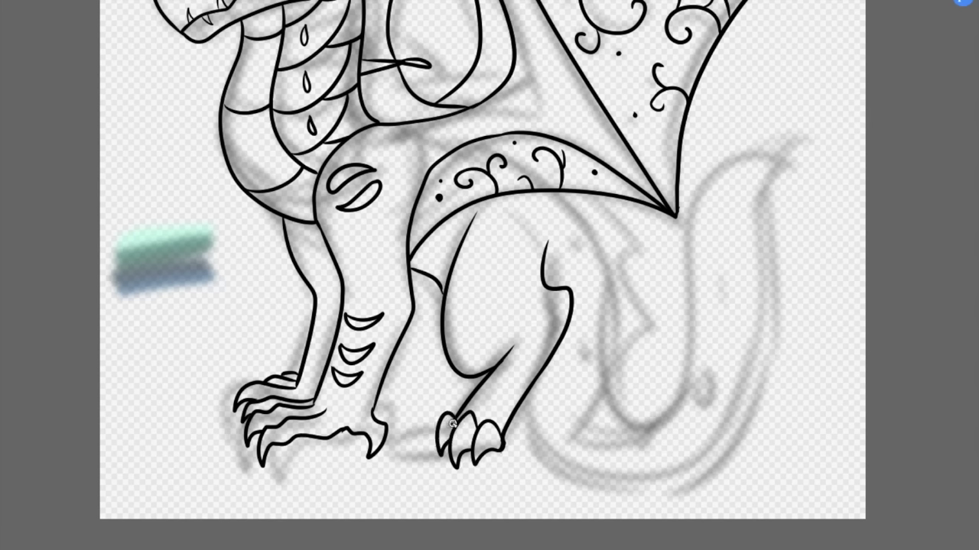
Ink the extra toe and far hind leg, and outline the long tail curving behind the dragon
{"action": "left_click_drag", "start_coordinate": [524, 417], "coordinate": [511, 451]}
{"action": "left_click_drag", "start_coordinate": [425, 279], "coordinate": [428, 347]}
{"action": "mouse_move", "coordinate": [562, 195]}
{"action": "left_mouse_down"}
{"action": "mouse_move", "coordinate": [791, 152]}
{"action": "mouse_move", "coordinate": [535, 451]}
{"action": "left_mouse_up"}
{"action": "left_click_drag", "start_coordinate": [526, 451], "coordinate": [546, 369]}
Ink a line along the tail's outer underside and divide the strip with short curved bands
{"action": "scroll", "coordinate": [546, 370], "scroll_direction": "down", "scroll_amount": 3}
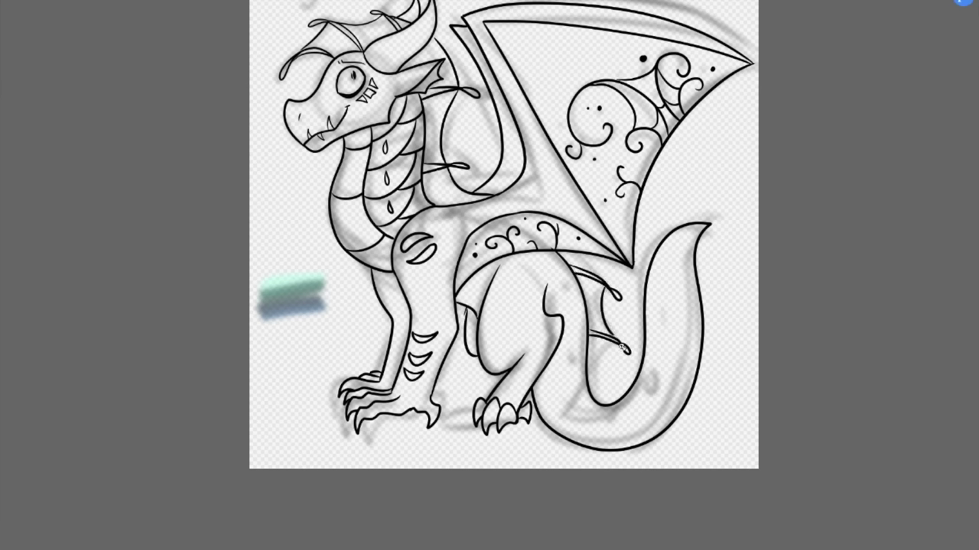
{"action": "scroll", "coordinate": [602, 405], "scroll_direction": "up", "scroll_amount": 3}
{"action": "left_click_drag", "start_coordinate": [516, 350], "coordinate": [751, 267]}
{"action": "left_click_drag", "start_coordinate": [595, 439], "coordinate": [594, 467]}
{"action": "left_click_drag", "start_coordinate": [678, 417], "coordinate": [685, 447]}
{"action": "left_click_drag", "start_coordinate": [724, 363], "coordinate": [734, 384]}
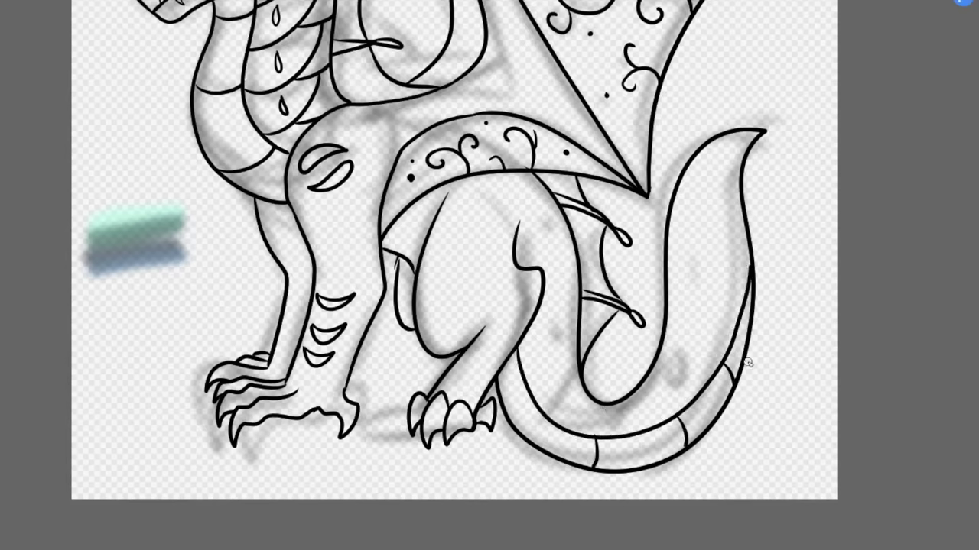
Ink the remaining small detail strokes and markings on the hindquarters and tail
{"action": "left_click_drag", "start_coordinate": [419, 308], "coordinate": [476, 288]}
{"action": "mouse_move", "coordinate": [419, 275]}
{"action": "left_mouse_down"}
{"action": "mouse_move", "coordinate": [472, 263]}
{"action": "mouse_move", "coordinate": [496, 356]}
{"action": "left_mouse_up"}
{"action": "left_click_drag", "start_coordinate": [572, 269], "coordinate": [559, 315]}
{"action": "left_click_drag", "start_coordinate": [512, 294], "coordinate": [526, 281]}
{"action": "left_click_drag", "start_coordinate": [584, 358], "coordinate": [613, 383]}
{"action": "left_click_drag", "start_coordinate": [558, 446], "coordinate": [611, 429]}
{"action": "mouse_move", "coordinate": [573, 459]}
{"action": "left_mouse_down"}
{"action": "mouse_move", "coordinate": [613, 495]}
{"action": "mouse_move", "coordinate": [658, 514]}
{"action": "left_mouse_up"}
{"action": "left_click_drag", "start_coordinate": [584, 384], "coordinate": [616, 390]}
{"action": "left_click_drag", "start_coordinate": [556, 295], "coordinate": [591, 325]}
{"action": "left_click_drag", "start_coordinate": [681, 471], "coordinate": [694, 524]}
{"action": "left_click_drag", "start_coordinate": [703, 336], "coordinate": [771, 431]}
{"action": "left_click_drag", "start_coordinate": [717, 277], "coordinate": [781, 319]}
{"action": "scroll", "coordinate": [724, 99], "scroll_direction": "down", "scroll_amount": 3}
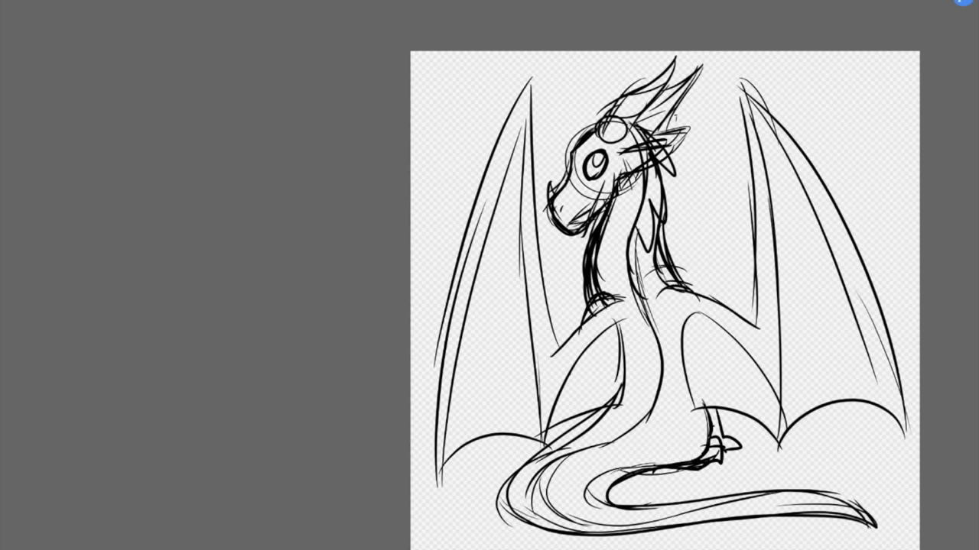
On the rear-view dragon sketch, ink the eye with its pupil, the forehead and muzzle, the mouth line and the jaw
{"action": "left_click_drag", "start_coordinate": [575, 169], "coordinate": [443, 153]}
{"action": "scroll", "coordinate": [435, 135], "scroll_direction": "up", "scroll_amount": 5}
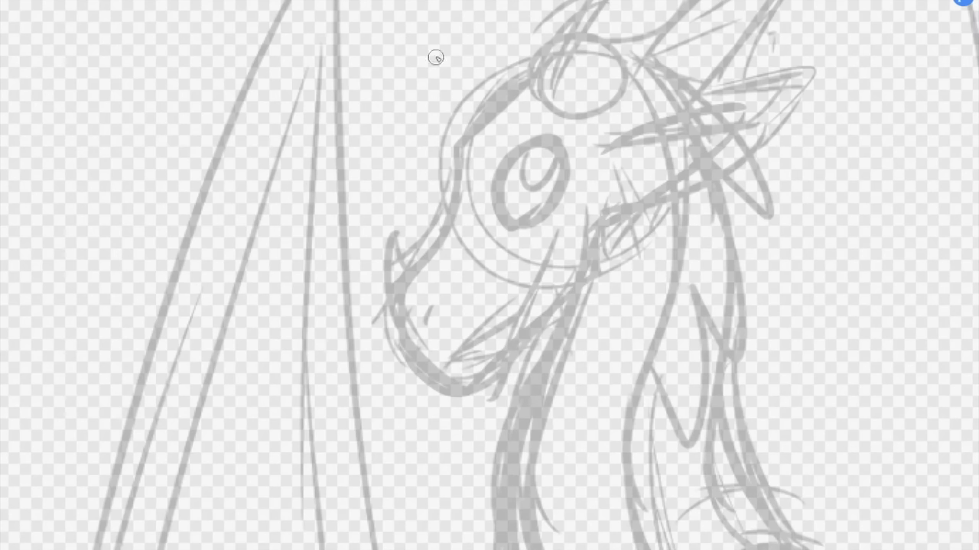
{"action": "mouse_move", "coordinate": [490, 180]}
{"action": "left_mouse_down"}
{"action": "mouse_move", "coordinate": [560, 140]}
{"action": "mouse_move", "coordinate": [559, 183]}
{"action": "left_mouse_up"}
{"action": "mouse_move", "coordinate": [520, 155]}
{"action": "left_mouse_down"}
{"action": "mouse_move", "coordinate": [543, 177]}
{"action": "mouse_move", "coordinate": [552, 150]}
{"action": "left_mouse_up"}
{"action": "key", "text": "ctrl+z"}
{"action": "mouse_move", "coordinate": [538, 73]}
{"action": "left_mouse_down"}
{"action": "mouse_move", "coordinate": [428, 377]}
{"action": "mouse_move", "coordinate": [543, 259]}
{"action": "left_mouse_up"}
{"action": "mouse_move", "coordinate": [434, 374]}
{"action": "left_mouse_down"}
{"action": "mouse_move", "coordinate": [577, 295]}
{"action": "mouse_move", "coordinate": [593, 217]}
{"action": "left_mouse_up"}
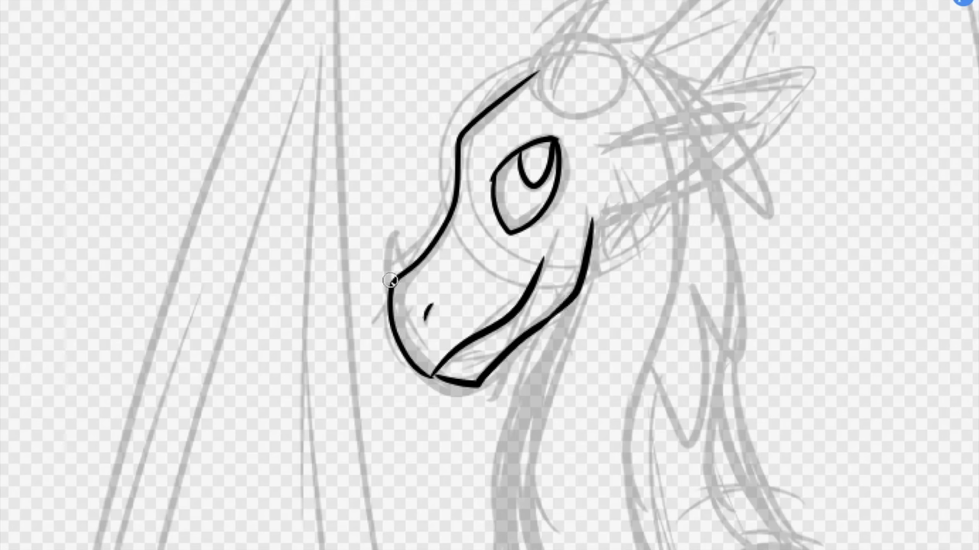
Ink the small horn on the nose, and scale the inked eye down slightly
{"action": "left_click_drag", "start_coordinate": [390, 281], "coordinate": [406, 266]}
{"action": "left_click_drag", "start_coordinate": [517, 122], "coordinate": [524, 122]}
{"action": "key", "text": "super+t"}
{"action": "left_click_drag", "start_coordinate": [581, 198], "coordinate": [569, 186]}
{"action": "key", "text": "Return"}
{"action": "key", "text": "super+d"}
Ink the pointed near ear and the rounded base and curved bands of the near horn
{"action": "mouse_move", "coordinate": [600, 155]}
{"action": "left_mouse_down"}
{"action": "mouse_move", "coordinate": [680, 119]}
{"action": "mouse_move", "coordinate": [594, 218]}
{"action": "mouse_move", "coordinate": [725, 117]}
{"action": "mouse_move", "coordinate": [594, 218]}
{"action": "left_mouse_up"}
{"action": "key", "text": "super+z"}
{"action": "scroll", "coordinate": [594, 218], "scroll_direction": "up", "scroll_amount": 5}
{"action": "mouse_move", "coordinate": [524, 260]}
{"action": "left_mouse_down"}
{"action": "mouse_move", "coordinate": [566, 298]}
{"action": "mouse_move", "coordinate": [619, 266]}
{"action": "left_mouse_up"}
{"action": "mouse_move", "coordinate": [528, 254]}
{"action": "left_mouse_down"}
{"action": "mouse_move", "coordinate": [600, 164]}
{"action": "mouse_move", "coordinate": [656, 205]}
{"action": "mouse_move", "coordinate": [618, 266]}
{"action": "left_mouse_up"}
{"action": "left_click_drag", "start_coordinate": [614, 158], "coordinate": [728, 111]}
{"action": "left_click_drag", "start_coordinate": [564, 217], "coordinate": [659, 199]}
{"action": "left_click_drag", "start_coordinate": [526, 260], "coordinate": [623, 246]}
{"action": "scroll", "coordinate": [662, 211], "scroll_direction": "down", "scroll_amount": 5}
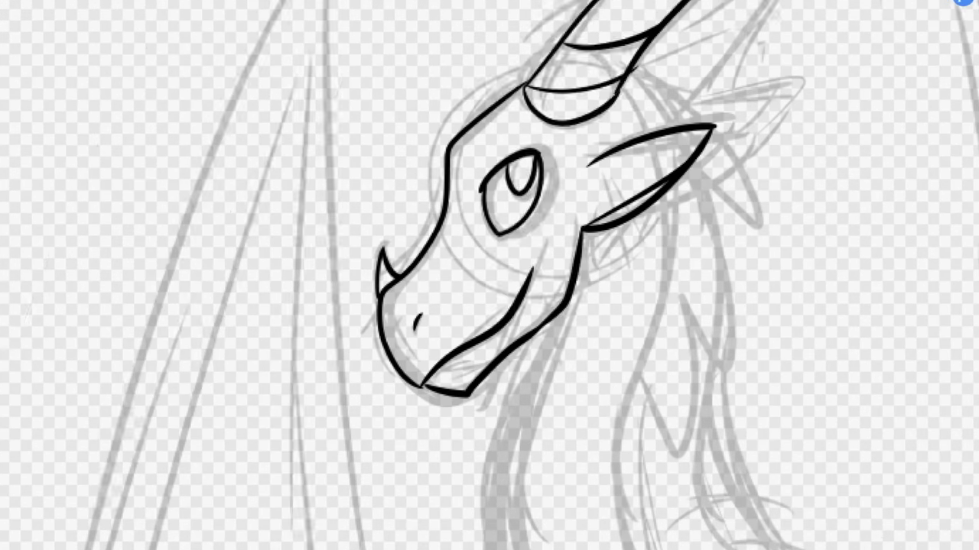
Ink the crest at the back of the head and the long front and inner contours of the neck
{"action": "scroll", "coordinate": [489, 275], "scroll_direction": "right", "scroll_amount": 3}
{"action": "left_click_drag", "start_coordinate": [487, 82], "coordinate": [520, 122]}
{"action": "mouse_move", "coordinate": [531, 187]}
{"action": "left_mouse_down"}
{"action": "mouse_move", "coordinate": [534, 265]}
{"action": "mouse_move", "coordinate": [494, 382]}
{"action": "left_mouse_up"}
{"action": "scroll", "coordinate": [481, 252], "scroll_direction": "down", "scroll_amount": 4}
{"action": "scroll", "coordinate": [459, 359], "scroll_direction": "up", "scroll_amount": 3}
{"action": "mouse_move", "coordinate": [469, 161]}
{"action": "left_mouse_down"}
{"action": "mouse_move", "coordinate": [435, 229]}
{"action": "mouse_move", "coordinate": [422, 376]}
{"action": "left_mouse_up"}
{"action": "left_click_drag", "start_coordinate": [441, 219], "coordinate": [434, 333]}
{"action": "left_click_drag", "start_coordinate": [524, 223], "coordinate": [564, 413]}
Ink the pointed frill spikes hanging down along the back of the neck
{"action": "scroll", "coordinate": [565, 413], "scroll_direction": "up", "scroll_amount": 3}
{"action": "mouse_move", "coordinate": [521, 97]}
{"action": "left_mouse_down"}
{"action": "mouse_move", "coordinate": [549, 191]}
{"action": "mouse_move", "coordinate": [533, 382]}
{"action": "left_mouse_up"}
{"action": "left_click_drag", "start_coordinate": [503, 315], "coordinate": [533, 382]}
{"action": "left_click_drag", "start_coordinate": [493, 333], "coordinate": [505, 401]}
Ink the far horn behind the near one and add curved bands across it
{"action": "left_click_drag", "start_coordinate": [612, 0], "coordinate": [529, 99]}
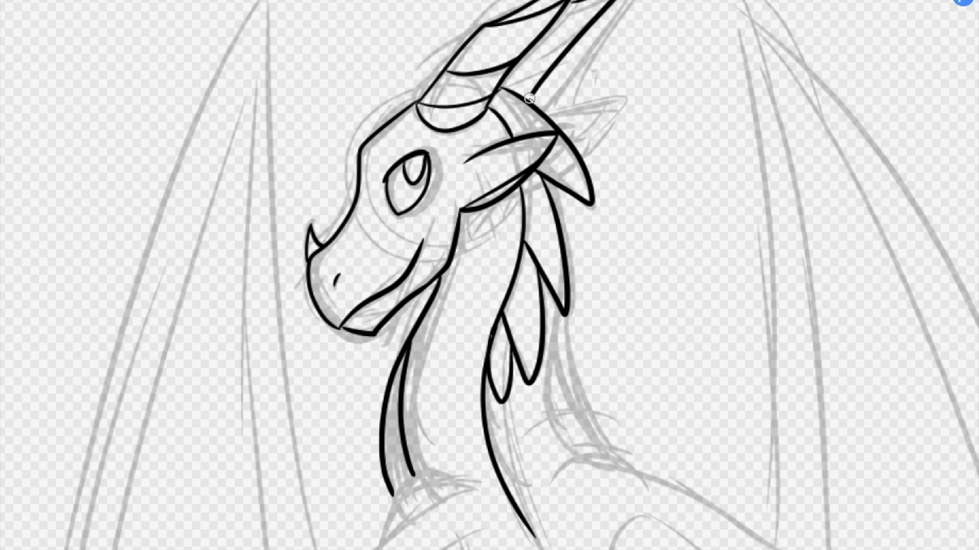
{"action": "left_click_drag", "start_coordinate": [559, 18], "coordinate": [608, 2]}
{"action": "left_click_drag", "start_coordinate": [523, 59], "coordinate": [570, 48]}
{"action": "left_click_drag", "start_coordinate": [543, 112], "coordinate": [594, 93]}
{"action": "mouse_move", "coordinate": [589, 103]}
{"action": "left_mouse_down"}
{"action": "mouse_move", "coordinate": [564, 131]}
{"action": "mouse_move", "coordinate": [591, 95]}
{"action": "left_mouse_up"}
{"action": "key", "text": "ctrl+z"}
{"action": "key", "text": "ctrl+z"}
{"action": "left_click_drag", "start_coordinate": [591, 95], "coordinate": [571, 138]}
{"action": "key", "text": "ctrl+z"}
{"action": "key", "text": "ctrl+z"}
{"action": "scroll", "coordinate": [595, 105], "scroll_direction": "down", "scroll_amount": 3}
{"action": "scroll", "coordinate": [565, 205], "scroll_direction": "up", "scroll_amount": 2}
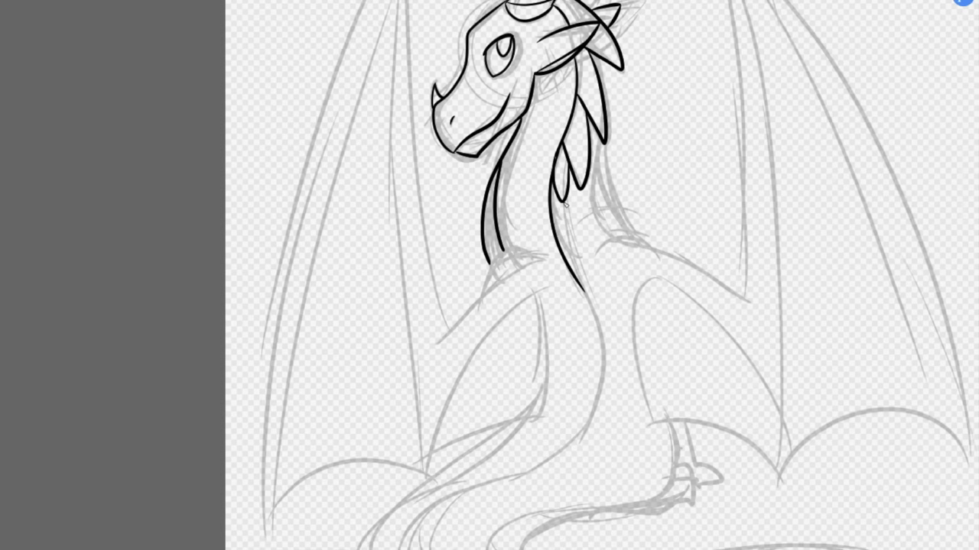
{"action": "key", "text": "ctrl+z"}
{"action": "key", "text": "ctrl+z"}
Ink the small far ear tip, the back of the neck, and both shoulder lines running out to the wings
{"action": "left_click_drag", "start_coordinate": [594, 15], "coordinate": [608, 10]}
{"action": "left_click_drag", "start_coordinate": [609, 11], "coordinate": [602, 22]}
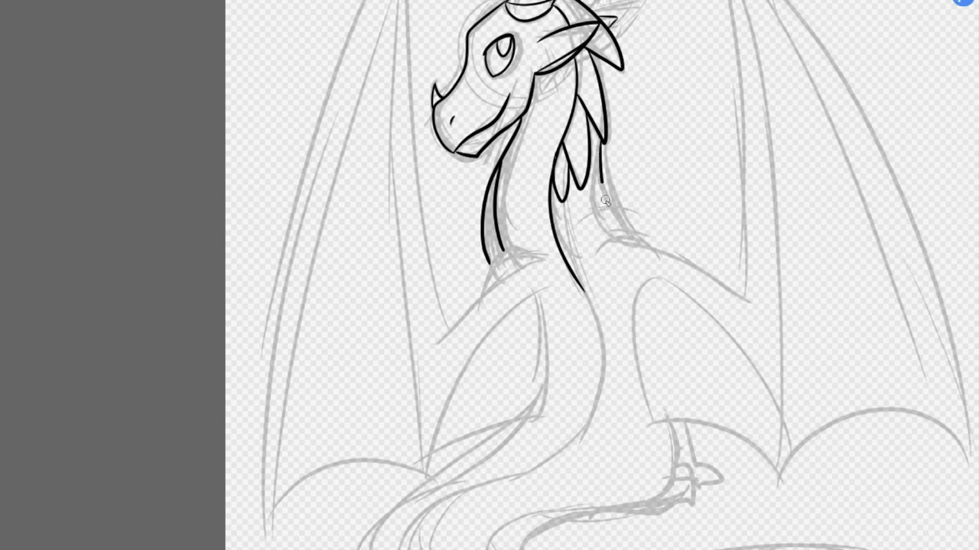
{"action": "left_click_drag", "start_coordinate": [602, 183], "coordinate": [632, 236]}
{"action": "scroll", "coordinate": [963, 88], "scroll_direction": "down", "scroll_amount": 3}
{"action": "left_click_drag", "start_coordinate": [701, 145], "coordinate": [773, 174]}
{"action": "mouse_move", "coordinate": [593, 177]}
{"action": "left_mouse_down"}
{"action": "mouse_move", "coordinate": [517, 231]}
{"action": "mouse_move", "coordinate": [533, 239]}
{"action": "left_mouse_up"}
{"action": "mouse_move", "coordinate": [515, 208]}
{"action": "left_mouse_down"}
{"action": "mouse_move", "coordinate": [497, 203]}
{"action": "mouse_move", "coordinate": [414, 269]}
{"action": "left_mouse_up"}
{"action": "left_click_drag", "start_coordinate": [454, 210], "coordinate": [461, 218]}
{"action": "mouse_move", "coordinate": [945, 8]}
{"action": "left_mouse_down"}
{"action": "mouse_move", "coordinate": [863, 103]}
{"action": "mouse_move", "coordinate": [899, 120]}
{"action": "left_mouse_up"}
Ink the dividing line down the front of the neck and fill both sides with short curved scale bands
{"action": "mouse_move", "coordinate": [484, 129]}
{"action": "left_mouse_down"}
{"action": "mouse_move", "coordinate": [458, 249]}
{"action": "mouse_move", "coordinate": [473, 319]}
{"action": "left_mouse_up"}
{"action": "key", "text": "ctrl+z"}
{"action": "left_click_drag", "start_coordinate": [483, 129], "coordinate": [465, 315]}
{"action": "left_click_drag", "start_coordinate": [457, 151], "coordinate": [476, 155]}
{"action": "left_click_drag", "start_coordinate": [446, 185], "coordinate": [472, 156]}
{"action": "mouse_move", "coordinate": [448, 186]}
{"action": "left_mouse_down"}
{"action": "mouse_move", "coordinate": [460, 202]}
{"action": "mouse_move", "coordinate": [428, 216]}
{"action": "left_mouse_up"}
{"action": "left_click_drag", "start_coordinate": [450, 231], "coordinate": [418, 255]}
{"action": "left_click_drag", "start_coordinate": [442, 266], "coordinate": [425, 280]}
{"action": "mouse_move", "coordinate": [447, 290]}
{"action": "left_mouse_down"}
{"action": "mouse_move", "coordinate": [425, 304]}
{"action": "mouse_move", "coordinate": [432, 318]}
{"action": "left_mouse_up"}
{"action": "left_click_drag", "start_coordinate": [494, 146], "coordinate": [480, 157]}
{"action": "left_click_drag", "start_coordinate": [461, 202], "coordinate": [482, 207]}
{"action": "left_click_drag", "start_coordinate": [452, 240], "coordinate": [472, 241]}
{"action": "left_click_drag", "start_coordinate": [450, 276], "coordinate": [470, 276]}
{"action": "left_click_drag", "start_coordinate": [461, 313], "coordinate": [476, 315]}
Ink the long S-shaped spine line from the base of the neck down into the tail's bend
{"action": "scroll", "coordinate": [496, 281], "scroll_direction": "down", "scroll_amount": 2}
{"action": "scroll", "coordinate": [471, 380], "scroll_direction": "up", "scroll_amount": 1}
{"action": "scroll", "coordinate": [470, 381], "scroll_direction": "up", "scroll_amount": 1}
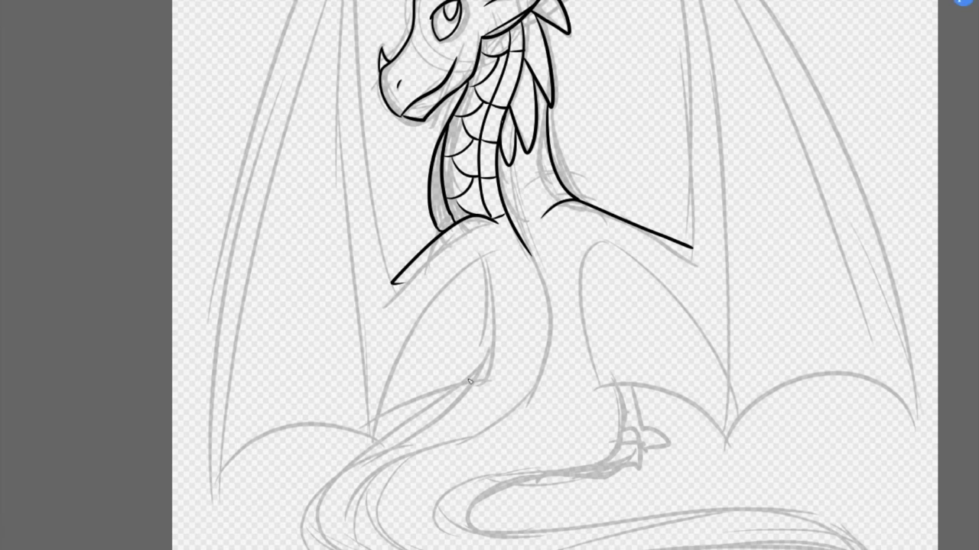
{"action": "mouse_move", "coordinate": [534, 254]}
{"action": "left_mouse_down"}
{"action": "mouse_move", "coordinate": [535, 396]}
{"action": "mouse_move", "coordinate": [384, 474]}
{"action": "left_mouse_up"}
{"action": "key", "text": "ctrl+z"}
{"action": "mouse_move", "coordinate": [535, 246]}
{"action": "left_mouse_down"}
{"action": "mouse_move", "coordinate": [413, 446]}
{"action": "mouse_move", "coordinate": [339, 511]}
{"action": "left_mouse_up"}
Ink the tail's outer and inner contours around the bend and out to its pointed tip
{"action": "mouse_move", "coordinate": [579, 486]}
{"action": "left_mouse_down"}
{"action": "mouse_move", "coordinate": [463, 528]}
{"action": "mouse_move", "coordinate": [838, 535]}
{"action": "mouse_move", "coordinate": [316, 519]}
{"action": "mouse_move", "coordinate": [433, 440]}
{"action": "mouse_move", "coordinate": [345, 549]}
{"action": "mouse_move", "coordinate": [857, 546]}
{"action": "mouse_move", "coordinate": [510, 506]}
{"action": "left_mouse_up"}
{"action": "key", "text": "ctrl+z"}
{"action": "key", "text": "ctrl+z"}
{"action": "mouse_move", "coordinate": [413, 445]}
{"action": "left_mouse_down"}
{"action": "mouse_move", "coordinate": [364, 460]}
{"action": "mouse_move", "coordinate": [340, 549]}
{"action": "mouse_move", "coordinate": [742, 523]}
{"action": "mouse_move", "coordinate": [498, 528]}
{"action": "mouse_move", "coordinate": [518, 406]}
{"action": "left_mouse_up"}
{"action": "mouse_move", "coordinate": [342, 506]}
{"action": "left_mouse_down"}
{"action": "mouse_move", "coordinate": [376, 549]}
{"action": "mouse_move", "coordinate": [787, 525]}
{"action": "mouse_move", "coordinate": [487, 548]}
{"action": "mouse_move", "coordinate": [338, 506]}
{"action": "mouse_move", "coordinate": [634, 540]}
{"action": "mouse_move", "coordinate": [757, 526]}
{"action": "left_mouse_up"}
{"action": "key", "text": "ctrl+z"}
{"action": "key", "text": "ctrl+z"}
{"action": "key", "text": "ctrl+z"}
{"action": "left_click_drag", "start_coordinate": [341, 506], "coordinate": [667, 520]}
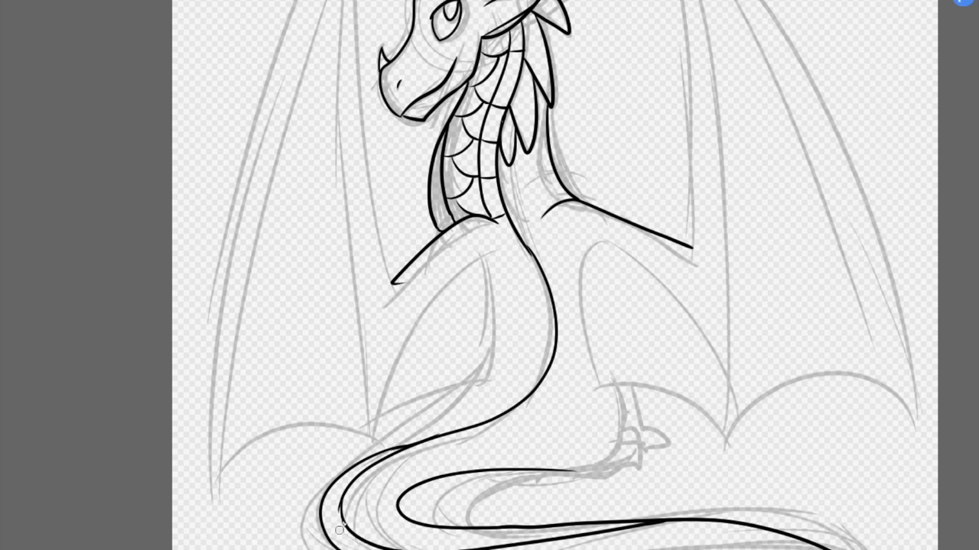
Ink the body's left side down to the tail, and the visible leg and clawed foot on the right
{"action": "left_click_drag", "start_coordinate": [401, 446], "coordinate": [494, 349]}
{"action": "mouse_move", "coordinate": [623, 387]}
{"action": "left_mouse_down"}
{"action": "mouse_move", "coordinate": [597, 458]}
{"action": "mouse_move", "coordinate": [622, 465]}
{"action": "mouse_move", "coordinate": [659, 425]}
{"action": "mouse_move", "coordinate": [626, 462]}
{"action": "left_mouse_up"}
{"action": "key", "text": "ctrl+z"}
{"action": "left_click_drag", "start_coordinate": [633, 388], "coordinate": [646, 433]}
{"action": "mouse_move", "coordinate": [656, 432]}
{"action": "left_mouse_down"}
{"action": "mouse_move", "coordinate": [671, 439]}
{"action": "mouse_move", "coordinate": [637, 452]}
{"action": "left_mouse_up"}
{"action": "left_click_drag", "start_coordinate": [645, 426], "coordinate": [652, 427]}
{"action": "scroll", "coordinate": [648, 403], "scroll_direction": "down", "scroll_amount": 4}
{"action": "scroll", "coordinate": [631, 399], "scroll_direction": "up", "scroll_amount": 3}
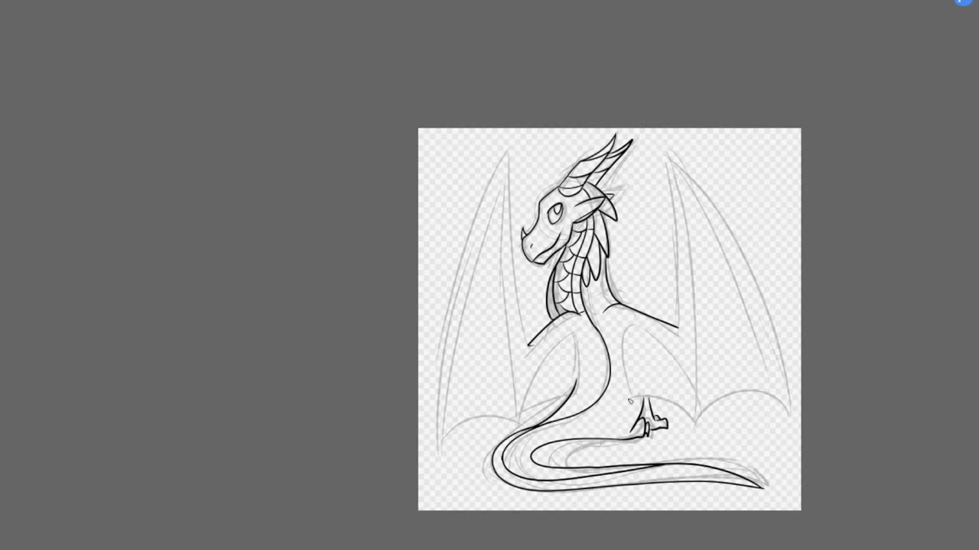
{"action": "left_click_drag", "start_coordinate": [558, 387], "coordinate": [550, 314]}
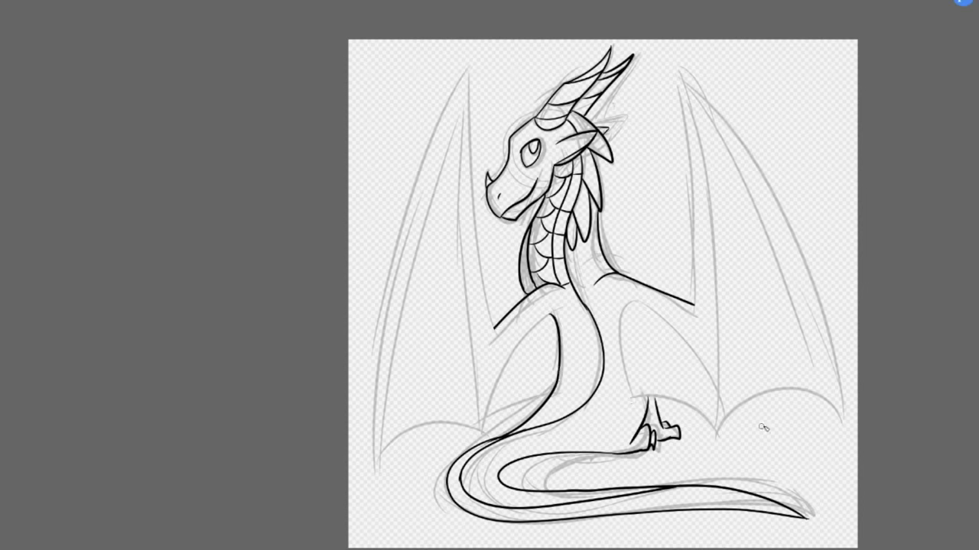
Ink the left wing with its arm, finger bones and scalloped lower membrane edge
{"action": "mouse_move", "coordinate": [499, 333]}
{"action": "left_mouse_down"}
{"action": "mouse_move", "coordinate": [464, 61]}
{"action": "mouse_move", "coordinate": [372, 460]}
{"action": "mouse_move", "coordinate": [468, 432]}
{"action": "left_mouse_up"}
{"action": "key", "text": "ctrl+z"}
{"action": "left_click_drag", "start_coordinate": [468, 432], "coordinate": [551, 398]}
{"action": "mouse_move", "coordinate": [550, 315]}
{"action": "left_mouse_down"}
{"action": "mouse_move", "coordinate": [470, 428]}
{"action": "mouse_move", "coordinate": [458, 114]}
{"action": "mouse_move", "coordinate": [460, 423]}
{"action": "mouse_move", "coordinate": [454, 122]}
{"action": "mouse_move", "coordinate": [373, 453]}
{"action": "left_mouse_up"}
{"action": "key", "text": "ctrl+z"}
{"action": "key", "text": "ctrl+z"}
Ink the right wing with its arm, finger bones, outer edge and scalloped lower membrane
{"action": "mouse_move", "coordinate": [635, 398]}
{"action": "left_mouse_down"}
{"action": "mouse_move", "coordinate": [618, 302]}
{"action": "mouse_move", "coordinate": [719, 392]}
{"action": "mouse_move", "coordinate": [611, 304]}
{"action": "mouse_move", "coordinate": [717, 429]}
{"action": "left_mouse_up"}
{"action": "key", "text": "ctrl+z"}
{"action": "key", "text": "ctrl+z"}
{"action": "left_click_drag", "start_coordinate": [717, 429], "coordinate": [690, 91]}
{"action": "left_click_drag", "start_coordinate": [691, 301], "coordinate": [678, 78]}
{"action": "key", "text": "ctrl+z"}
{"action": "left_click_drag", "start_coordinate": [692, 301], "coordinate": [679, 81]}
{"action": "mouse_move", "coordinate": [680, 78]}
{"action": "left_mouse_down"}
{"action": "mouse_move", "coordinate": [760, 148]}
{"action": "mouse_move", "coordinate": [847, 417]}
{"action": "left_mouse_up"}
{"action": "mouse_move", "coordinate": [691, 92]}
{"action": "left_mouse_down"}
{"action": "mouse_move", "coordinate": [726, 133]}
{"action": "mouse_move", "coordinate": [847, 413]}
{"action": "mouse_move", "coordinate": [711, 115]}
{"action": "mouse_move", "coordinate": [848, 416]}
{"action": "mouse_move", "coordinate": [718, 429]}
{"action": "mouse_move", "coordinate": [642, 395]}
{"action": "left_mouse_up"}
{"action": "key", "text": "ctrl+z"}
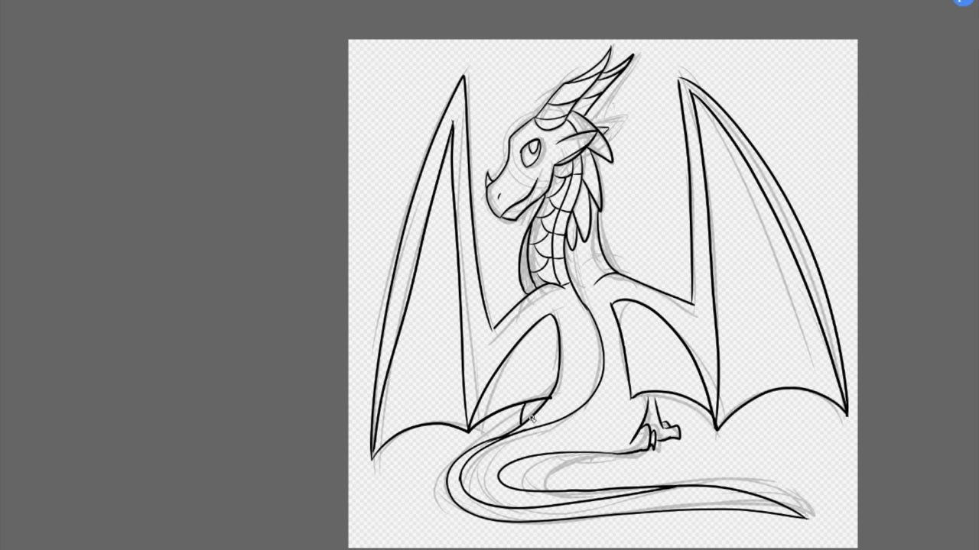
{"action": "key", "text": "ctrl+z"}
{"action": "mouse_move", "coordinate": [476, 450]}
{"action": "left_mouse_down"}
{"action": "mouse_move", "coordinate": [524, 423]}
{"action": "mouse_move", "coordinate": [479, 443]}
{"action": "left_mouse_up"}
{"action": "key", "text": "ctrl+z"}
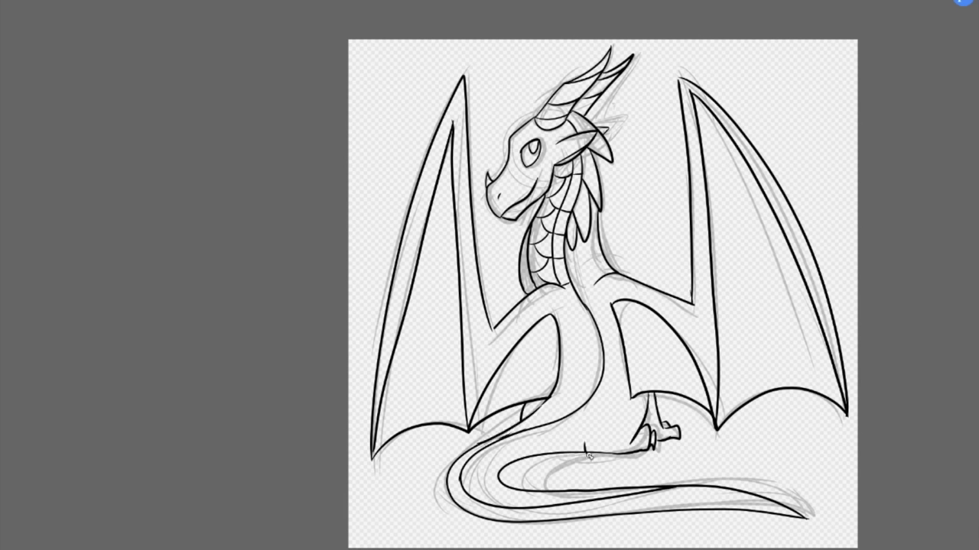
Ink scale bands on the back of the neck and scalloped scale lines down both sides of the spine
{"action": "mouse_move", "coordinate": [575, 248]}
{"action": "left_mouse_down"}
{"action": "mouse_move", "coordinate": [587, 288]}
{"action": "mouse_move", "coordinate": [610, 263]}
{"action": "left_mouse_up"}
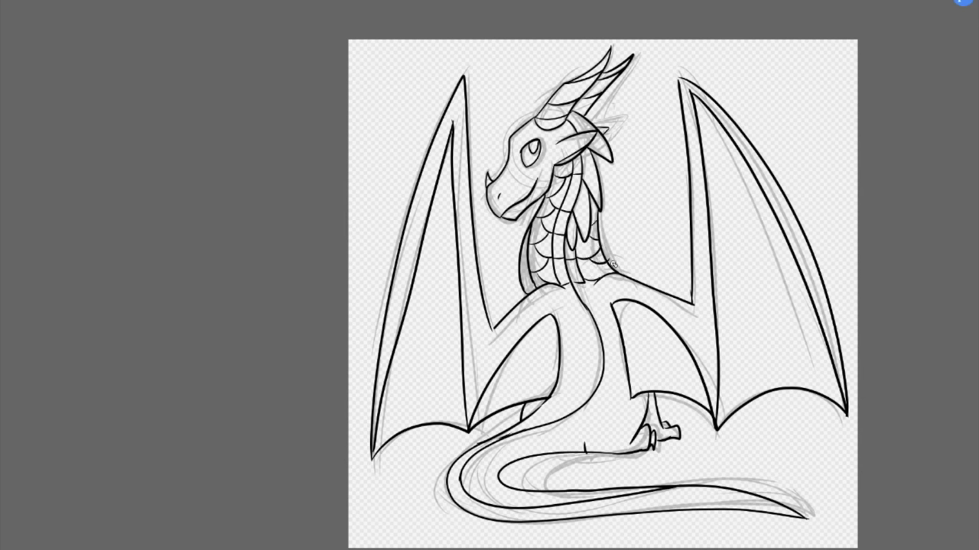
{"action": "mouse_move", "coordinate": [565, 334]}
{"action": "left_mouse_down"}
{"action": "mouse_move", "coordinate": [593, 320]}
{"action": "mouse_move", "coordinate": [616, 323]}
{"action": "left_mouse_up"}
{"action": "left_click_drag", "start_coordinate": [560, 361], "coordinate": [602, 356]}
{"action": "left_click_drag", "start_coordinate": [603, 356], "coordinate": [624, 359]}
{"action": "mouse_move", "coordinate": [548, 398]}
{"action": "left_mouse_down"}
{"action": "mouse_move", "coordinate": [576, 410]}
{"action": "mouse_move", "coordinate": [619, 398]}
{"action": "left_mouse_up"}
{"action": "left_click_drag", "start_coordinate": [557, 422], "coordinate": [549, 452]}
{"action": "key", "text": "ctrl+z"}
{"action": "key", "text": "ctrl+z"}
{"action": "left_click_drag", "start_coordinate": [601, 388], "coordinate": [627, 375]}
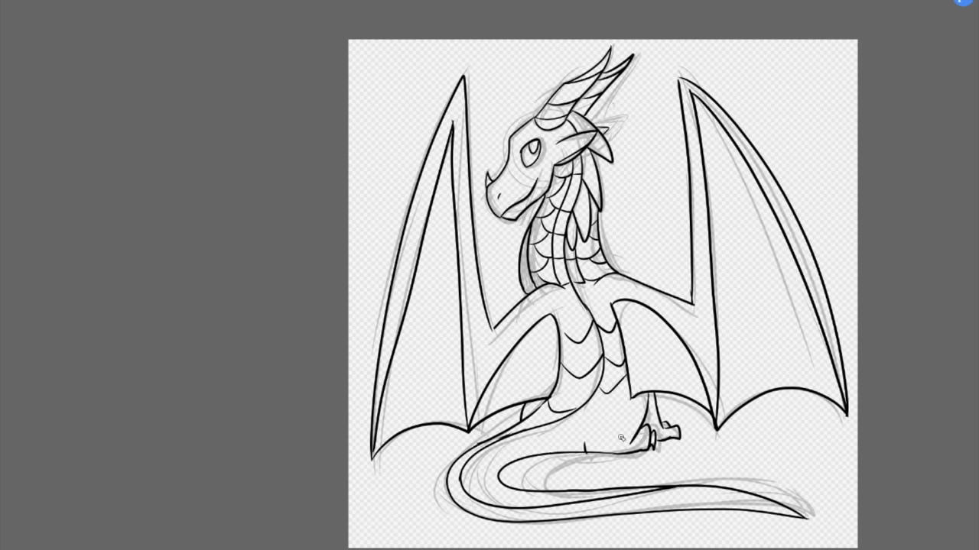
{"action": "key", "text": "ctrl+z"}
{"action": "left_click_drag", "start_coordinate": [582, 408], "coordinate": [607, 408]}
Ink curved scale bands across the tail, following it around the bend
{"action": "left_click_drag", "start_coordinate": [511, 437], "coordinate": [508, 468]}
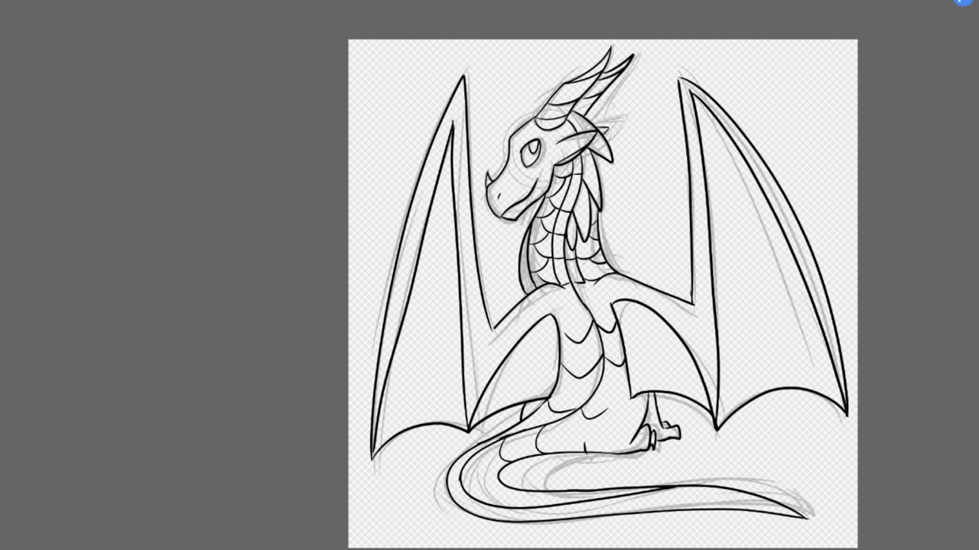
{"action": "mouse_move", "coordinate": [467, 463]}
{"action": "left_mouse_down"}
{"action": "mouse_move", "coordinate": [507, 488]}
{"action": "mouse_move", "coordinate": [584, 491]}
{"action": "left_mouse_up"}
{"action": "key", "text": "ctrl+z"}
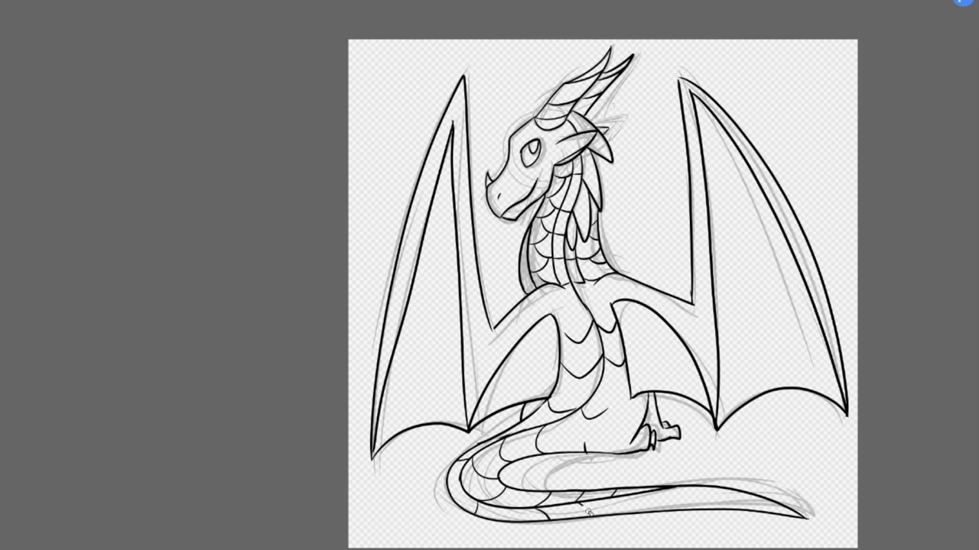